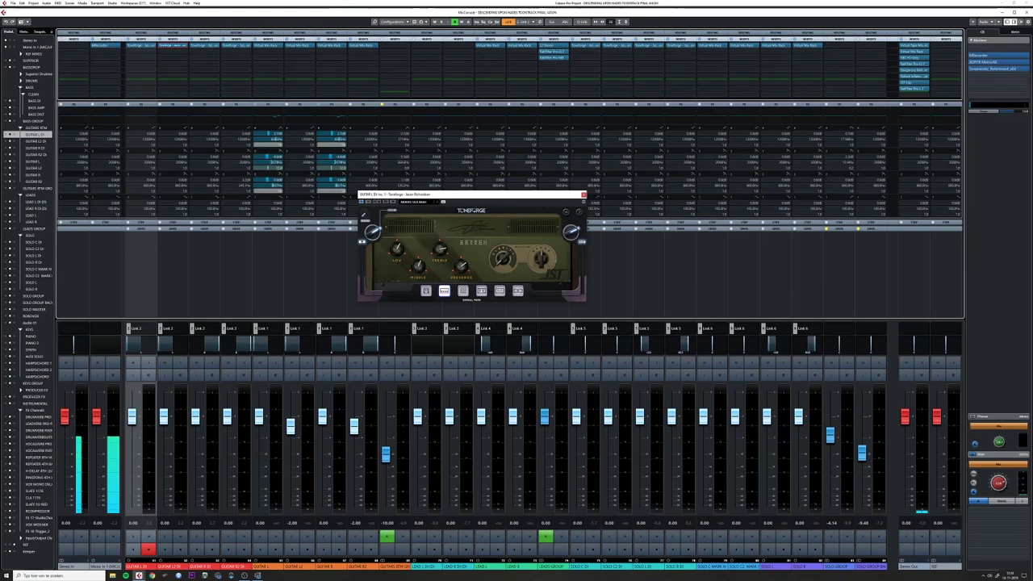
Close the mixer, then stop playback and return the playhead to the left locator at bar 57
key("F3")
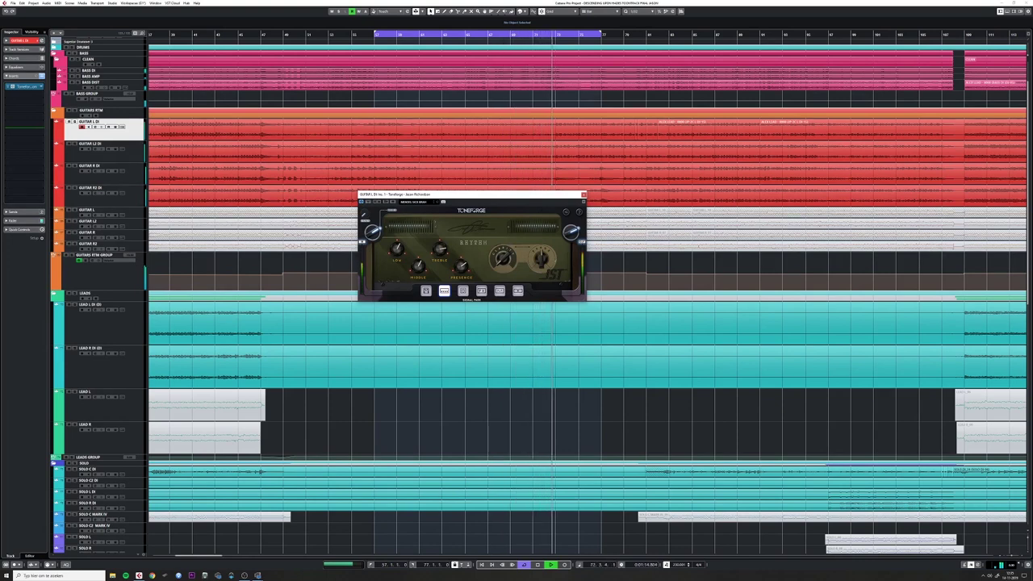
key("space")
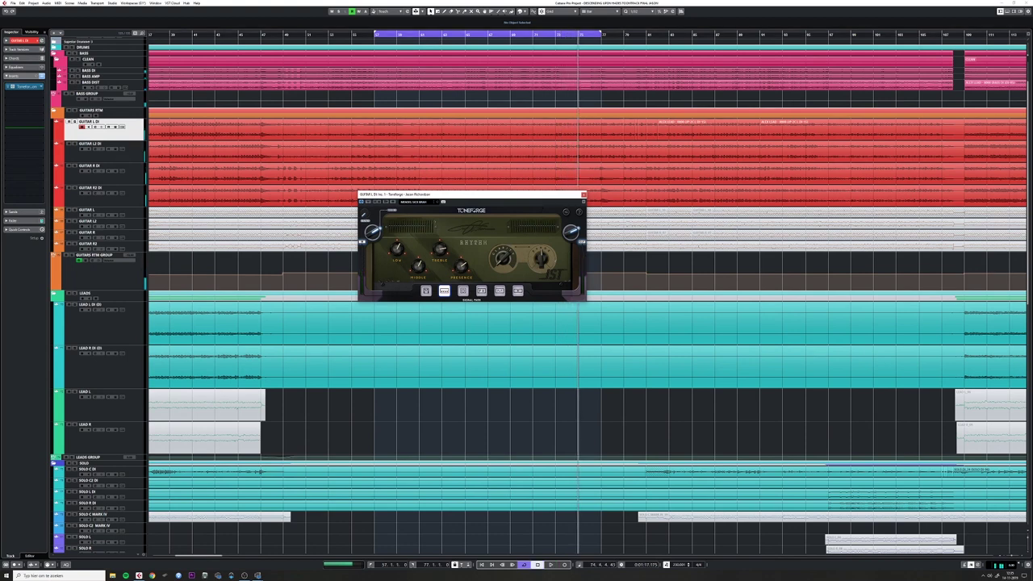
key("KP_1")
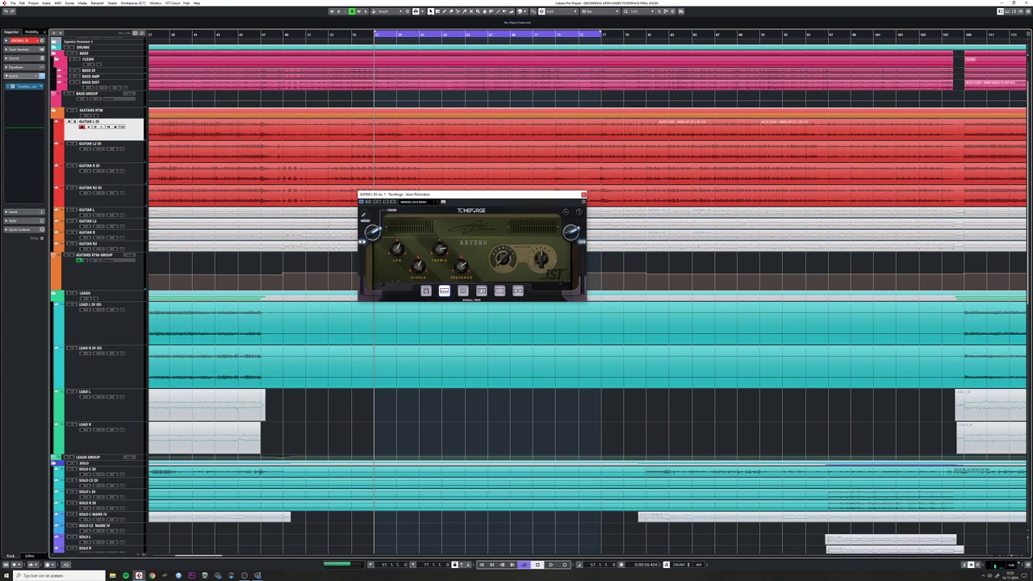
left_click_drag(472, 193, 480, 186)
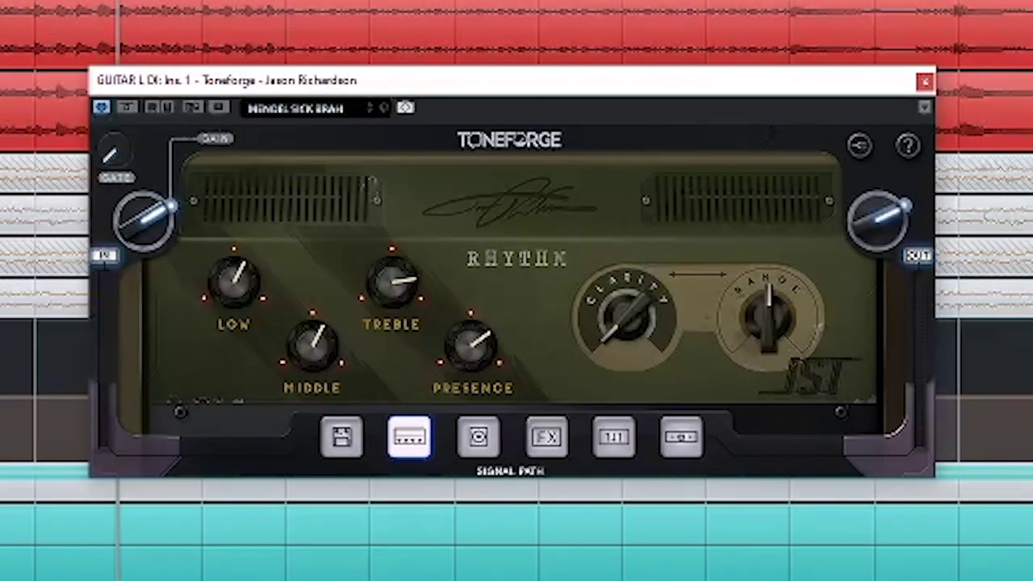
Look through the cabinet, FX, parametric EQ and final processor pages of the Toneforge plugin on GUITAR L DI
left_click(478, 436)
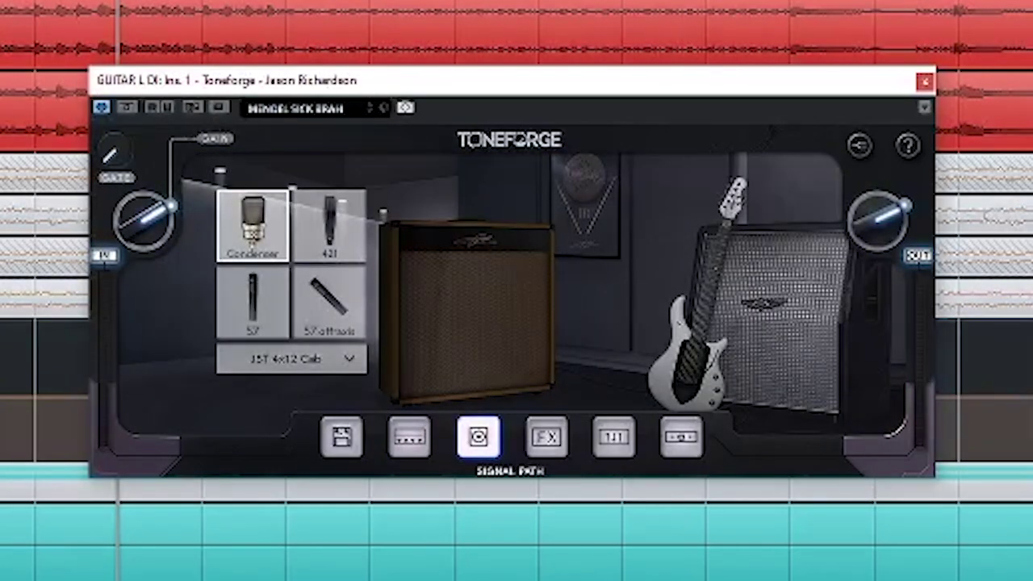
left_click(546, 436)
left_click(614, 436)
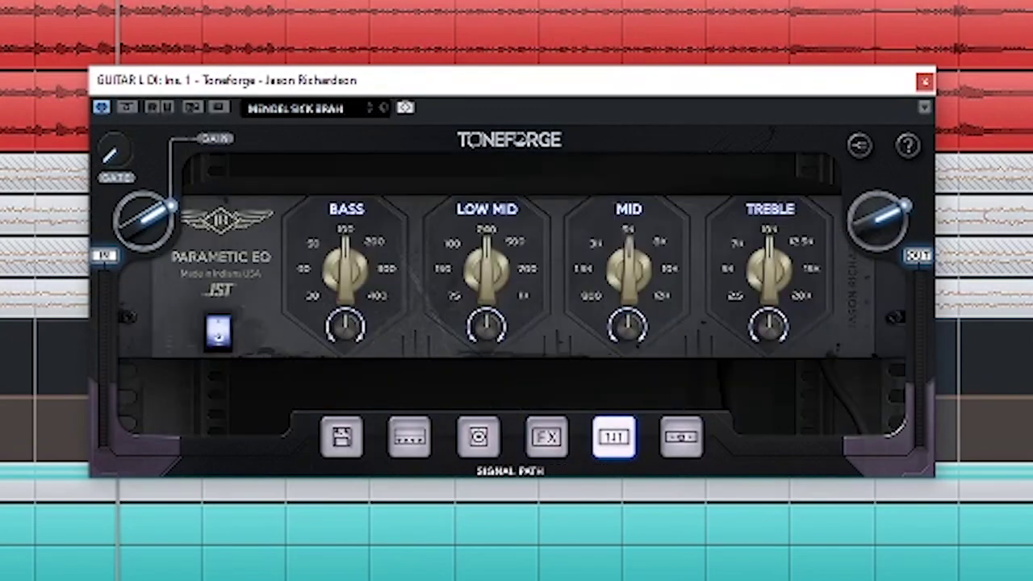
left_click(681, 436)
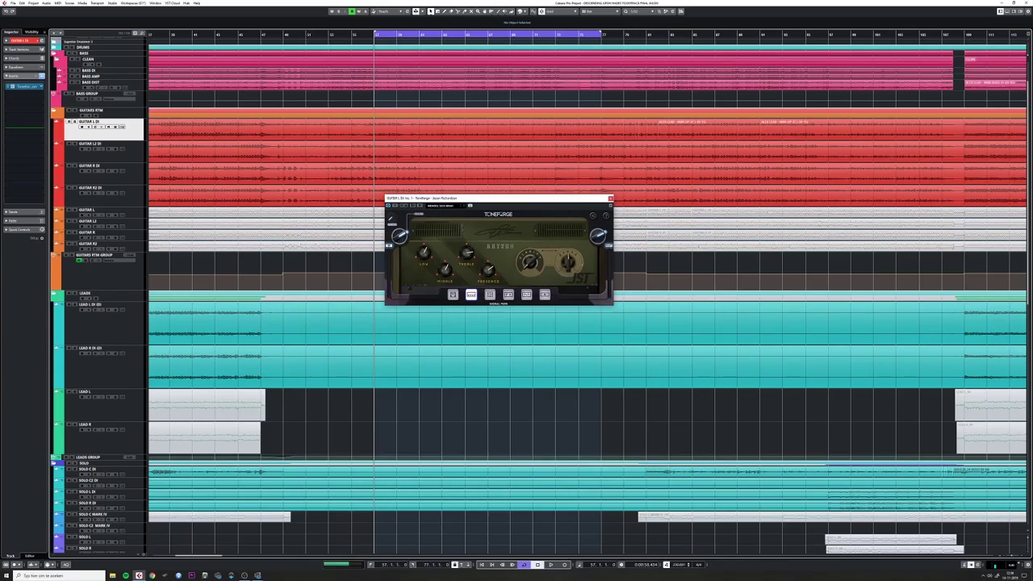
left_click_drag(438, 200, 424, 213)
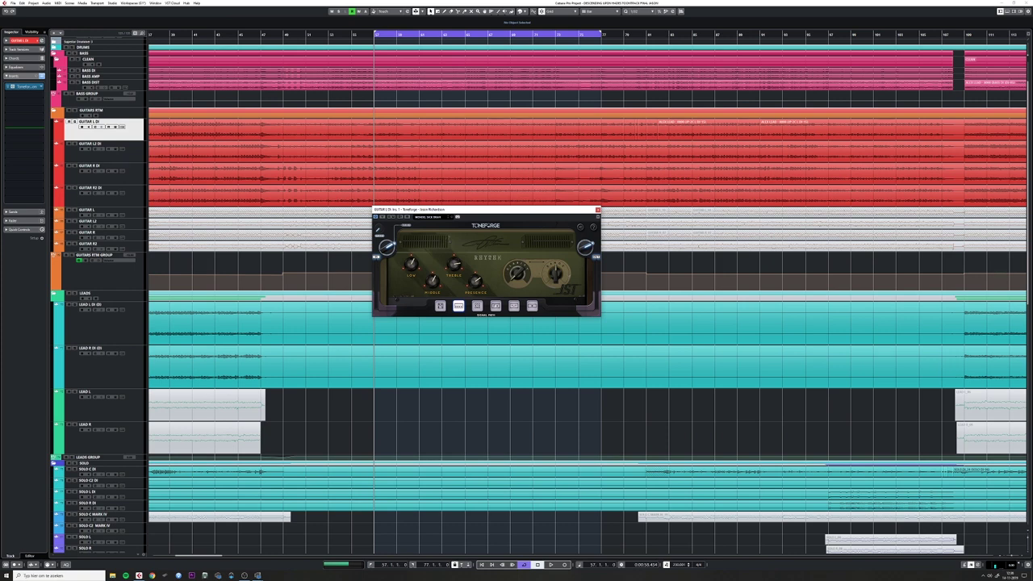
Play the loop with the rhythm guitars soloed and adjust the bass band frequency in the Toneforge parametric EQ on GUITAR L DI
key("space")
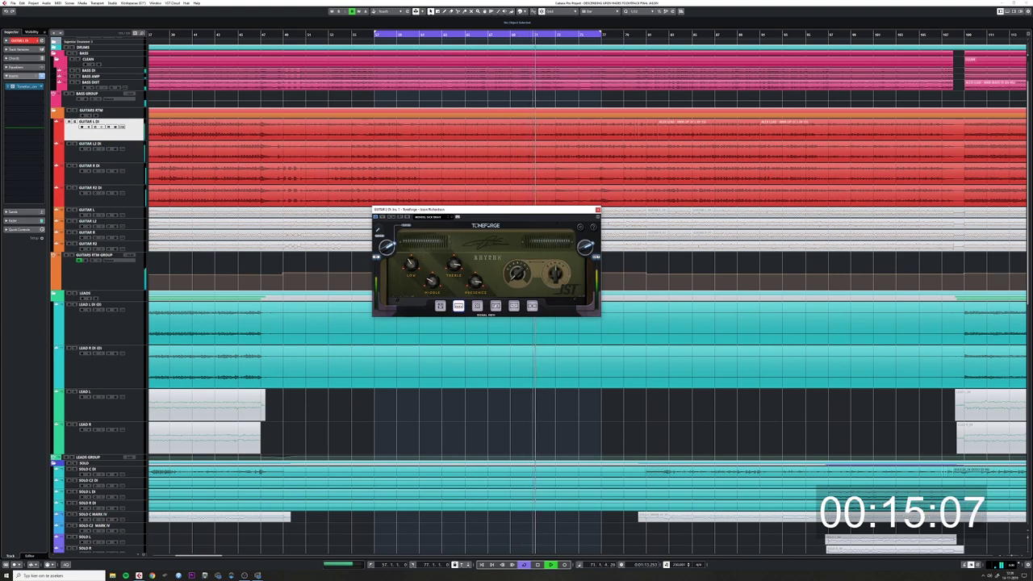
key("space")
left_click(514, 306)
key("s")
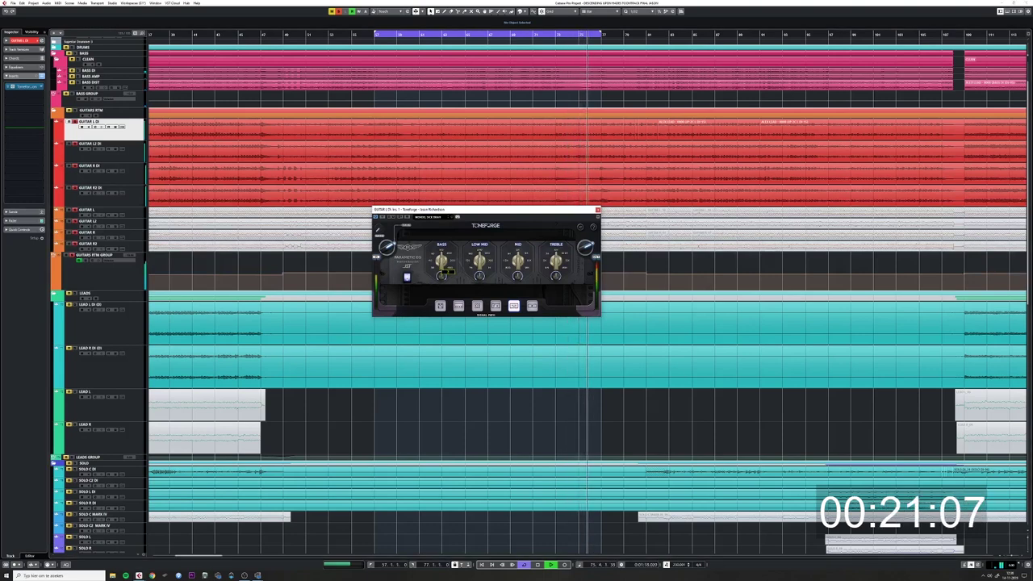
left_click_drag(440, 262, 440, 251)
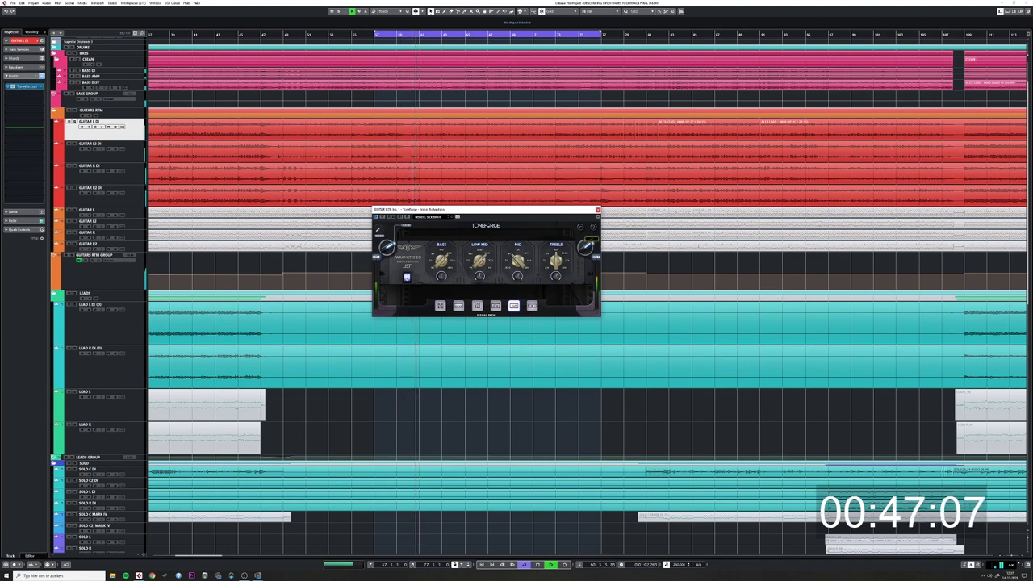
Replay the loop from bar 57 while checking GUITAR L DI's Toneforge amp settings and its parametric EQ
left_click_drag(375, 33, 374, 37)
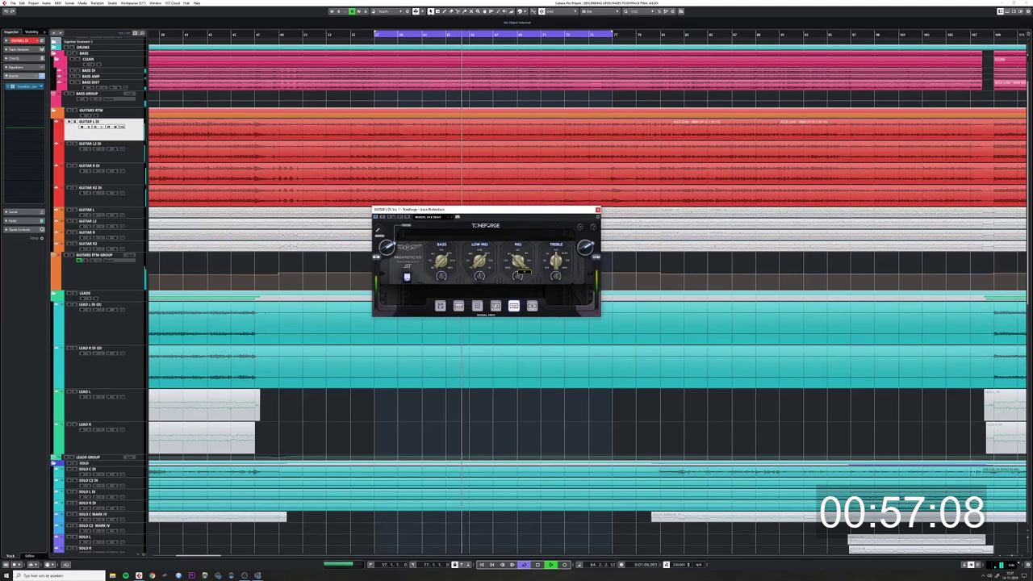
left_click(458, 305)
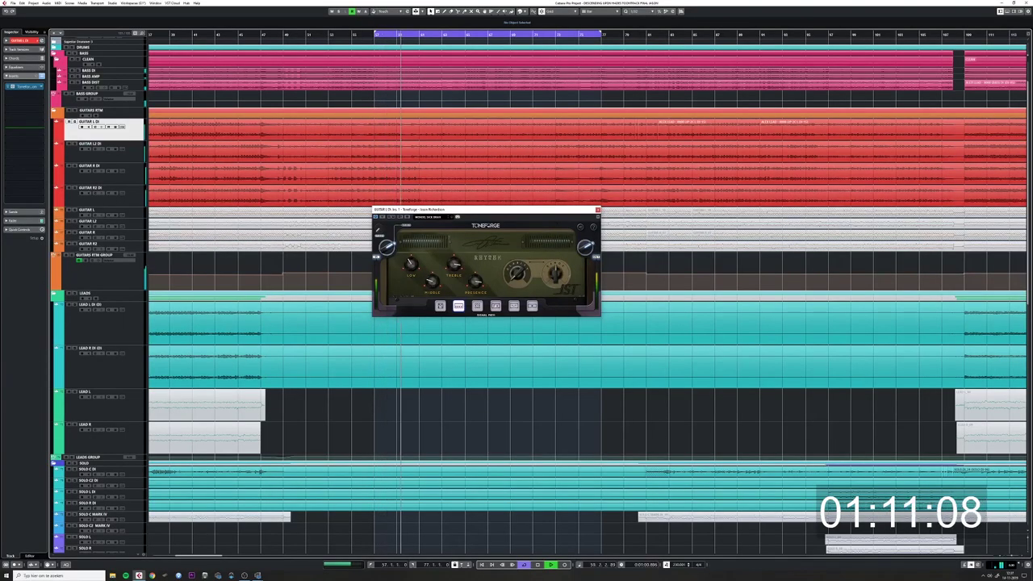
left_click(514, 306)
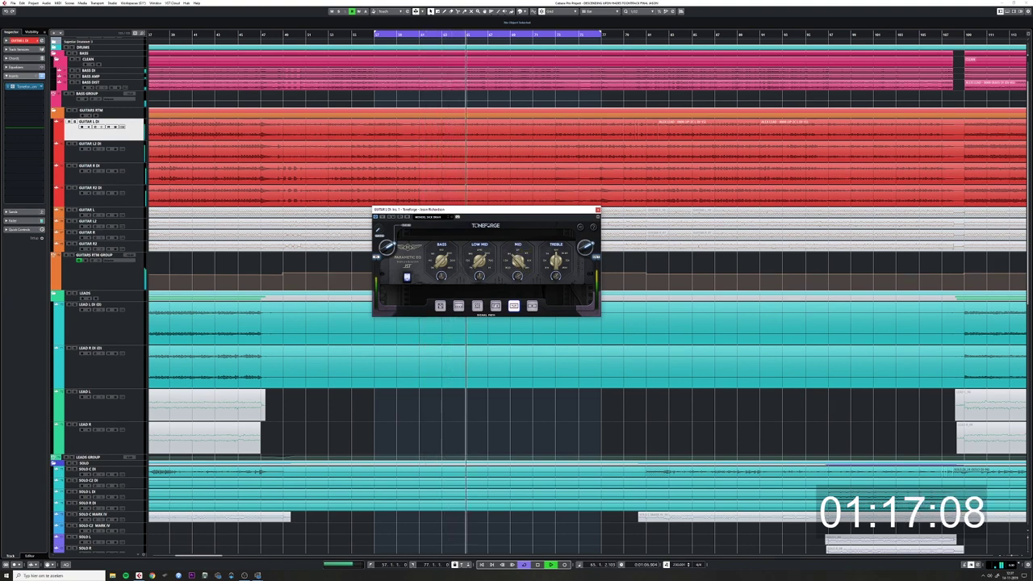
Adjust the third EQ band in the GUITARS RTM GROUP channel settings during playback from the loop start, and close both open windows
left_click(121, 269)
left_click(92, 260)
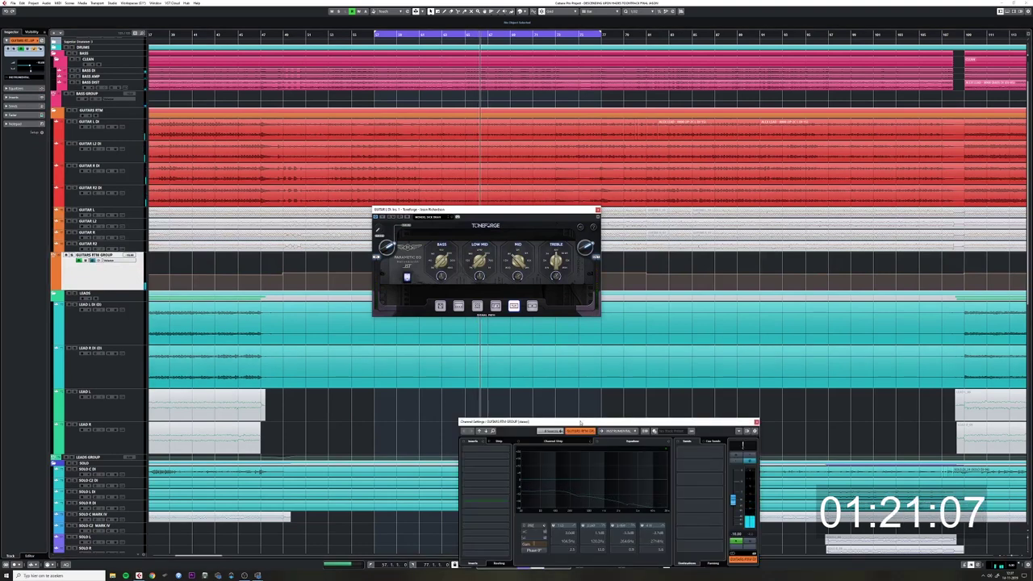
left_click_drag(580, 422, 533, 323)
double_click(375, 35)
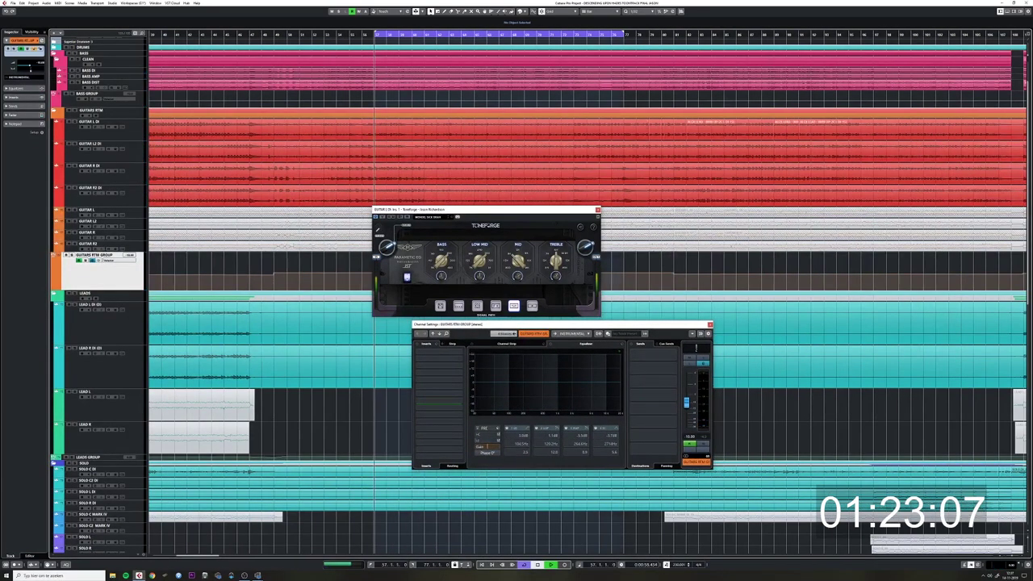
left_click_drag(568, 366, 562, 378)
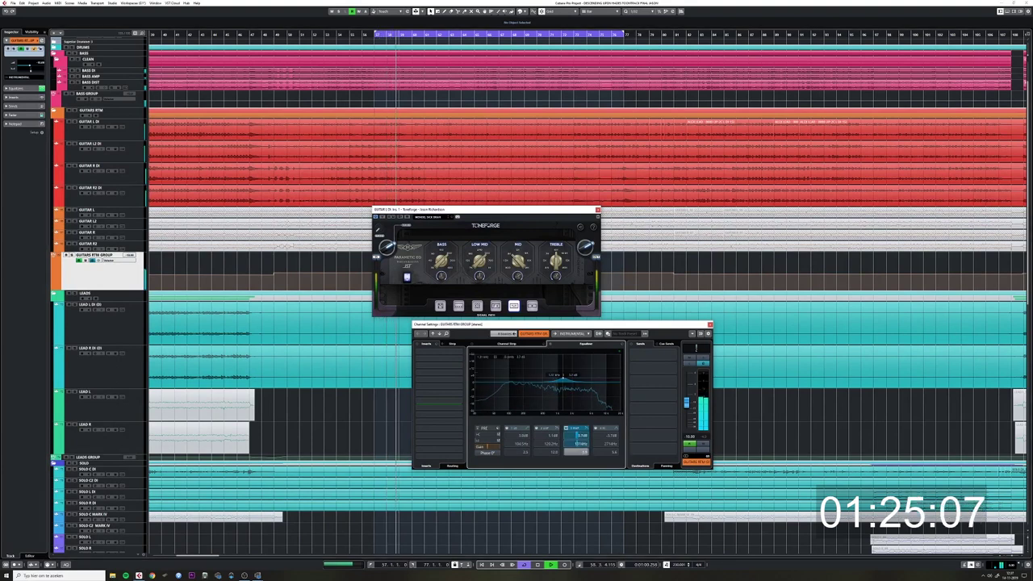
scroll(581, 436, "up", 3)
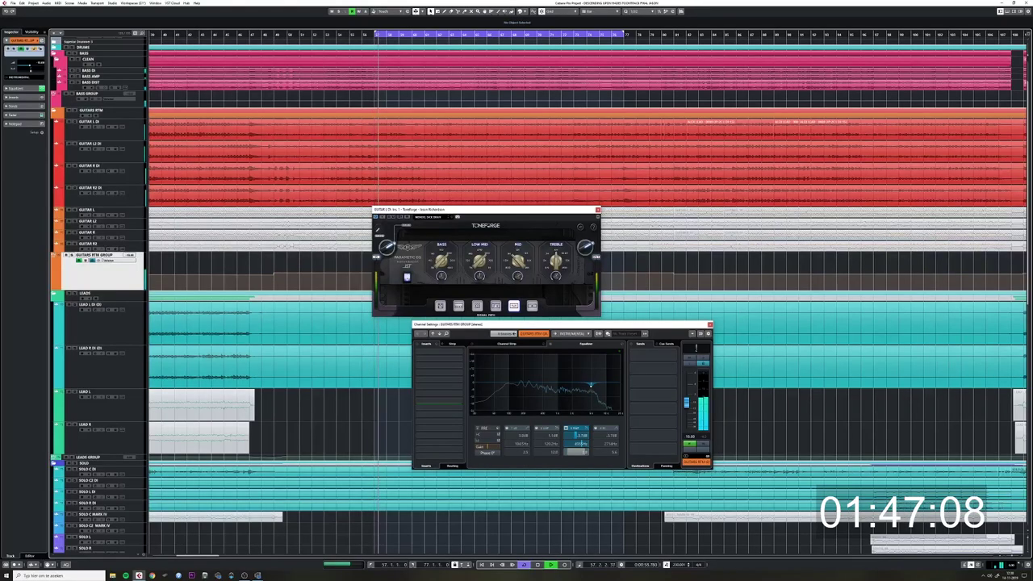
key("ctrl+w")
key("ctrl+w")
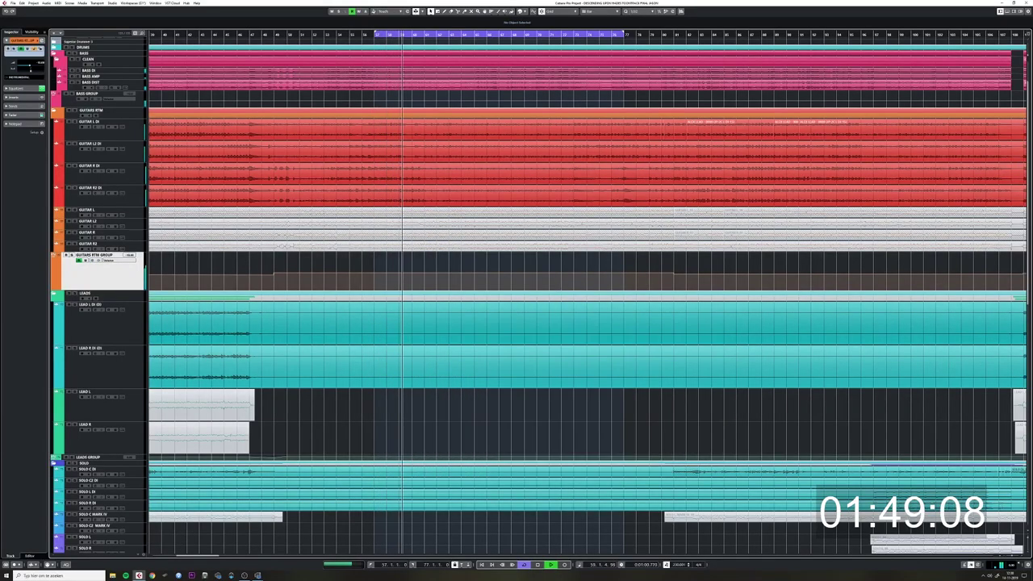
Play the second lead section and check the Toneforge amp and parametric EQ pages on the LEAD R DI track
scroll(581, 291, "down", 5)
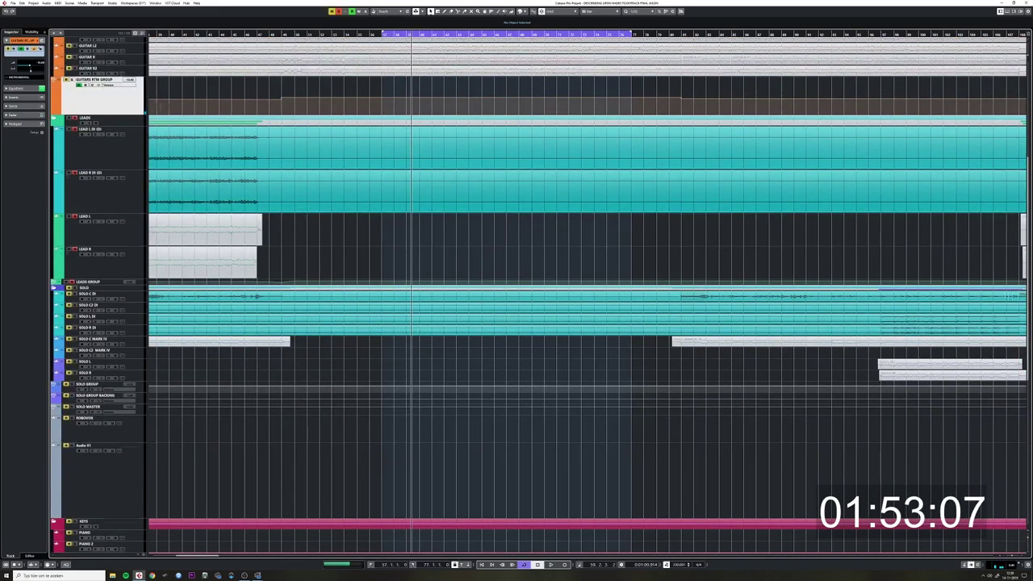
scroll(587, 294, "left", 3)
scroll(588, 293, "up", 1)
scroll(587, 294, "right", 6)
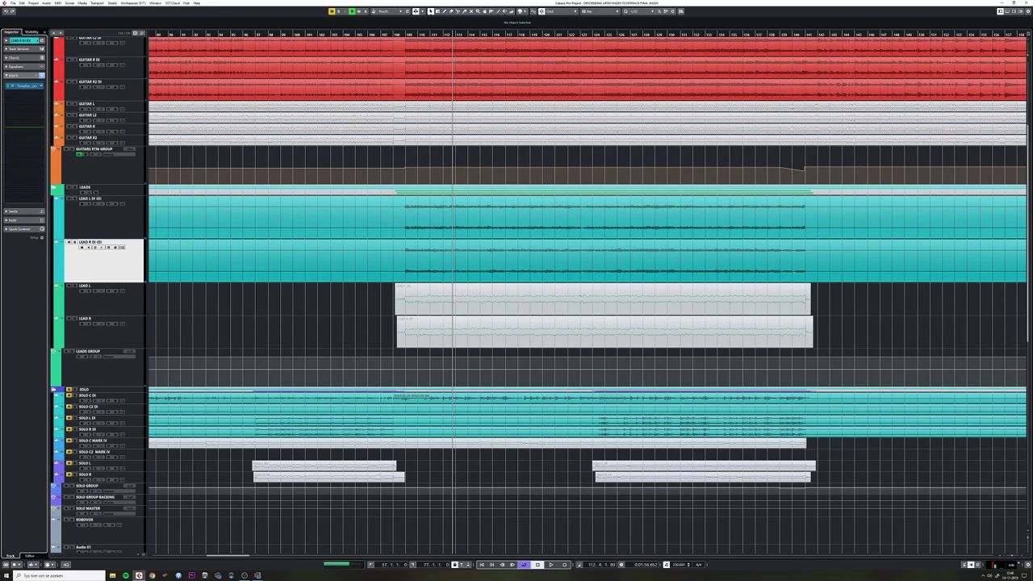
key("space")
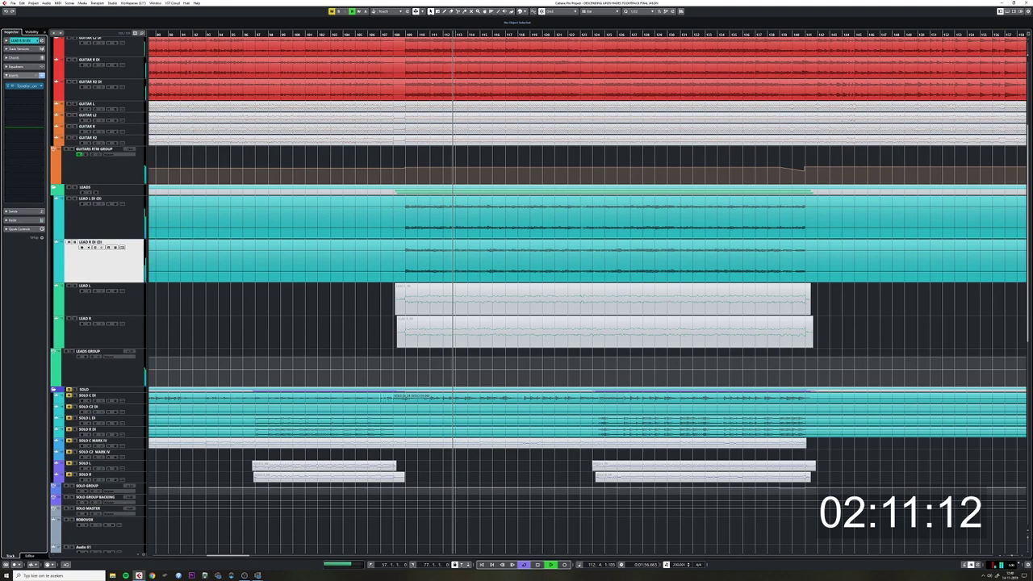
left_click(12, 86)
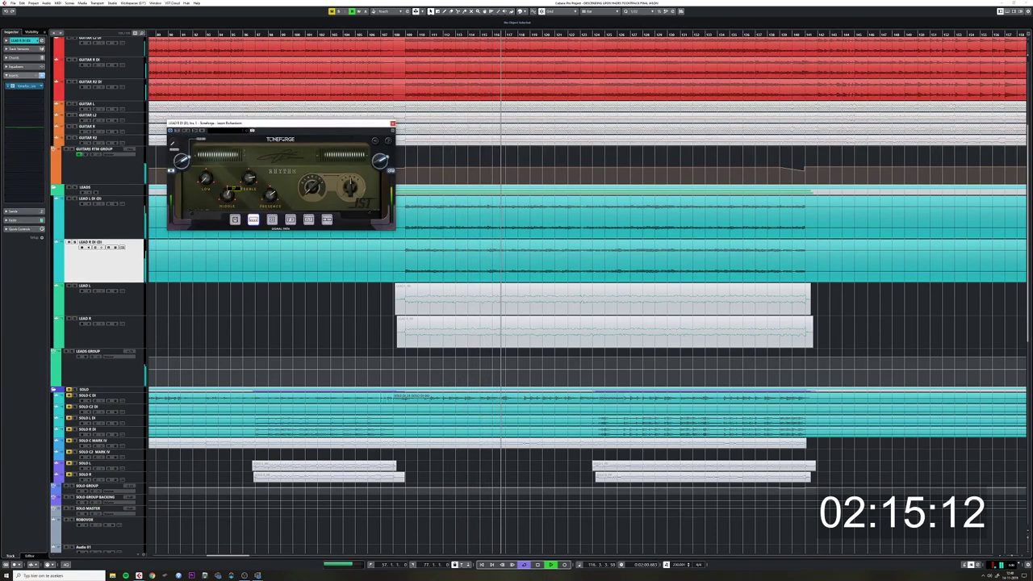
left_click(309, 219)
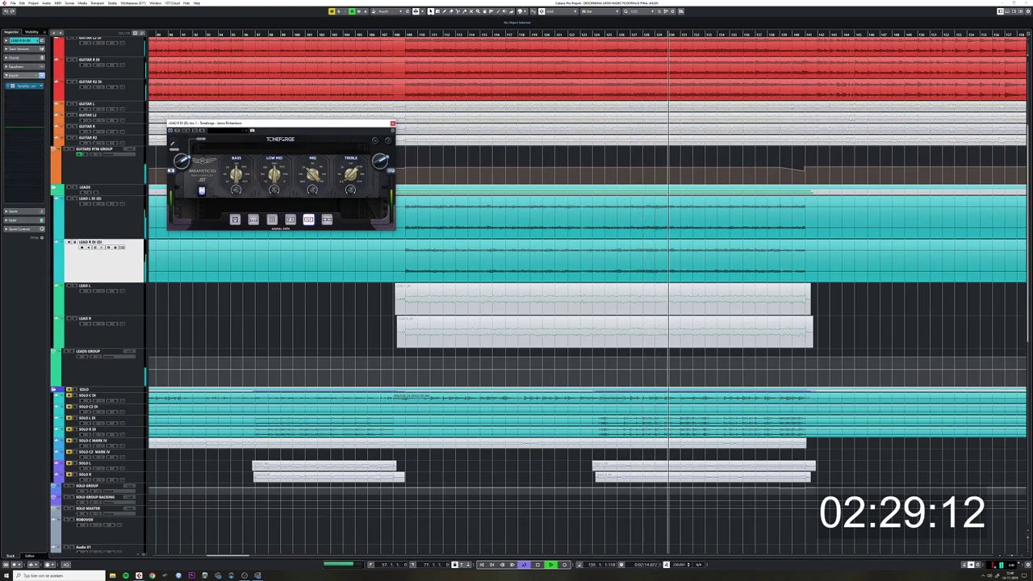
left_click(392, 123)
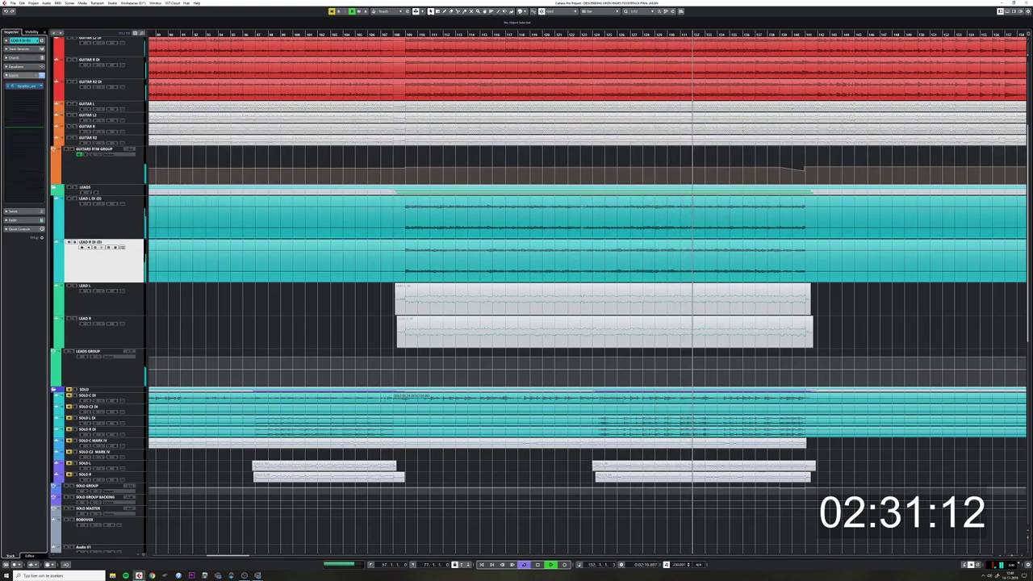
Solo the LEADS GROUP to listen to the lead guitars on their own
left_click(71, 351)
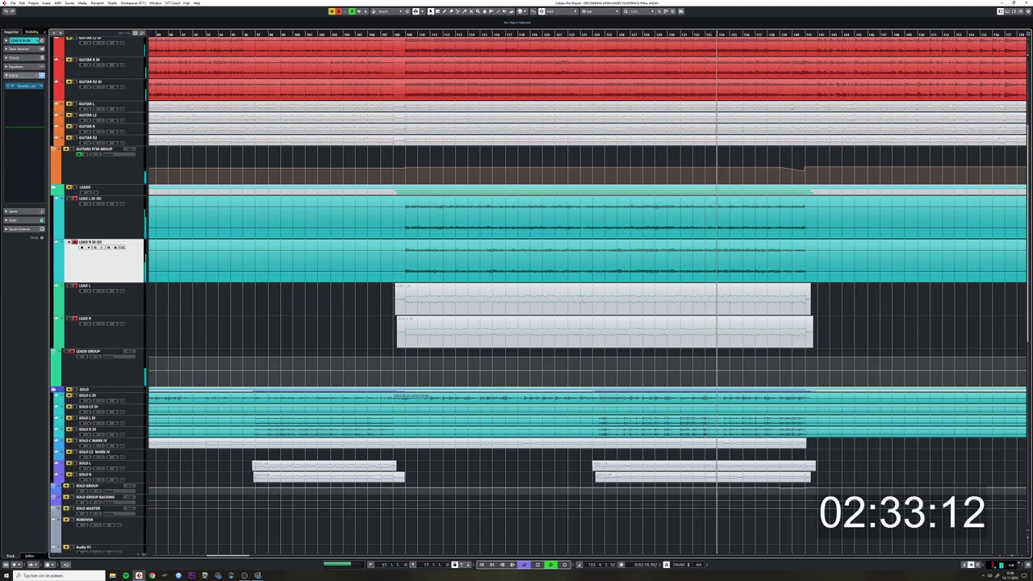
scroll(587, 291, "right", 3)
scroll(587, 290, "up", 1)
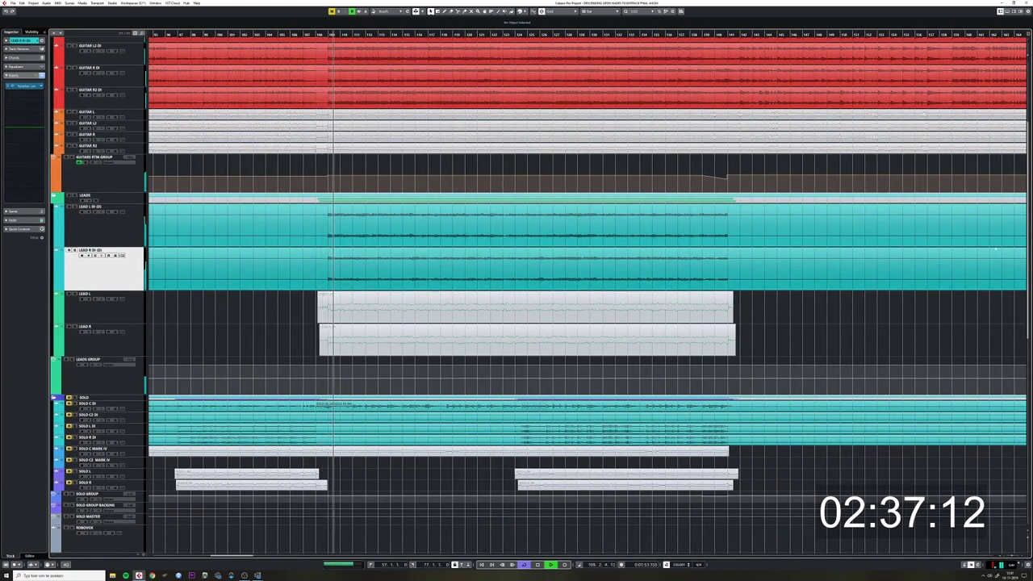
Open the Toneforge plugin on the SOLO C DI track and check its amp and parametric EQ pages
scroll(587, 291, "down", 1)
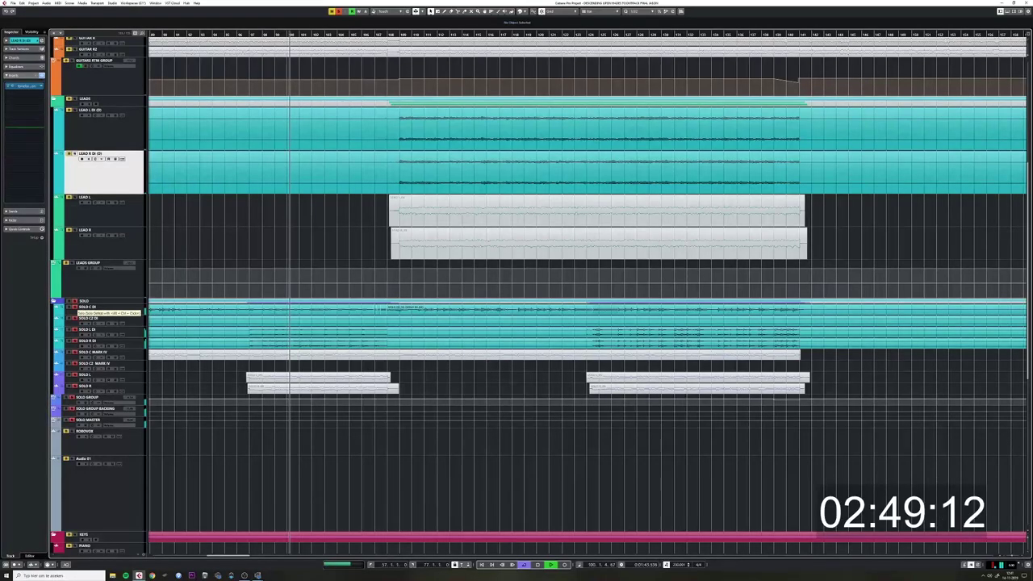
left_click(97, 308)
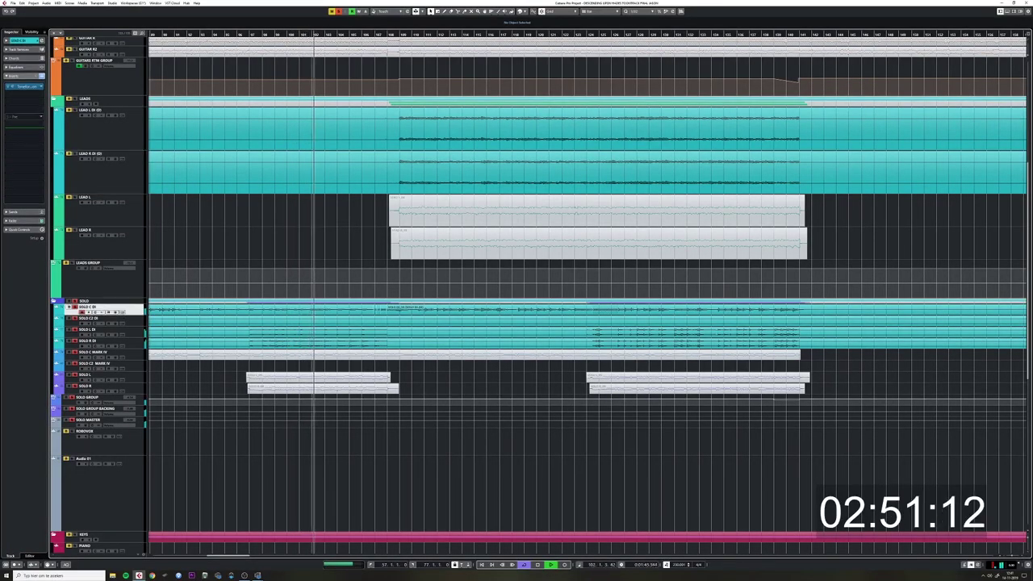
left_click(24, 87)
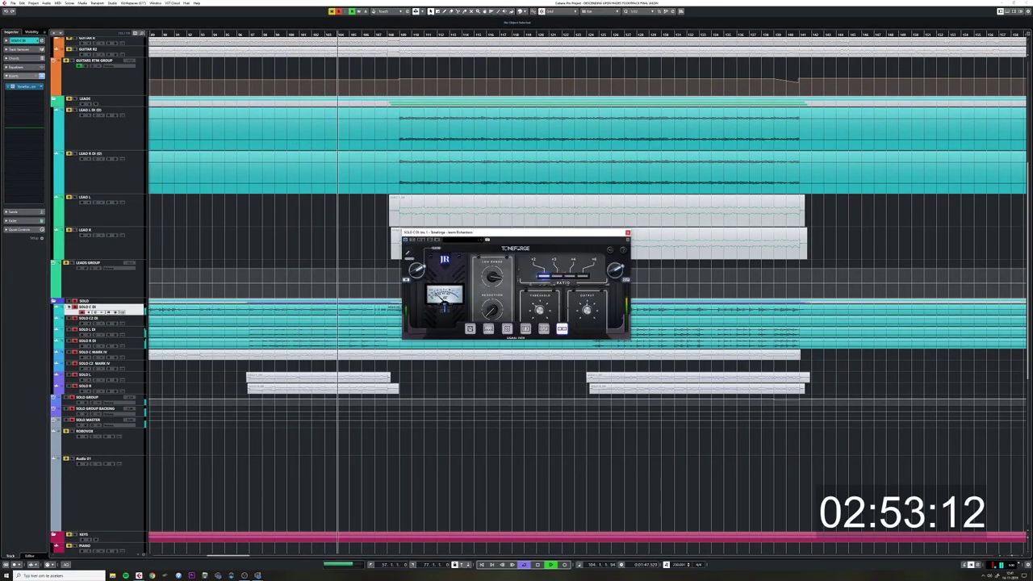
left_click(488, 329)
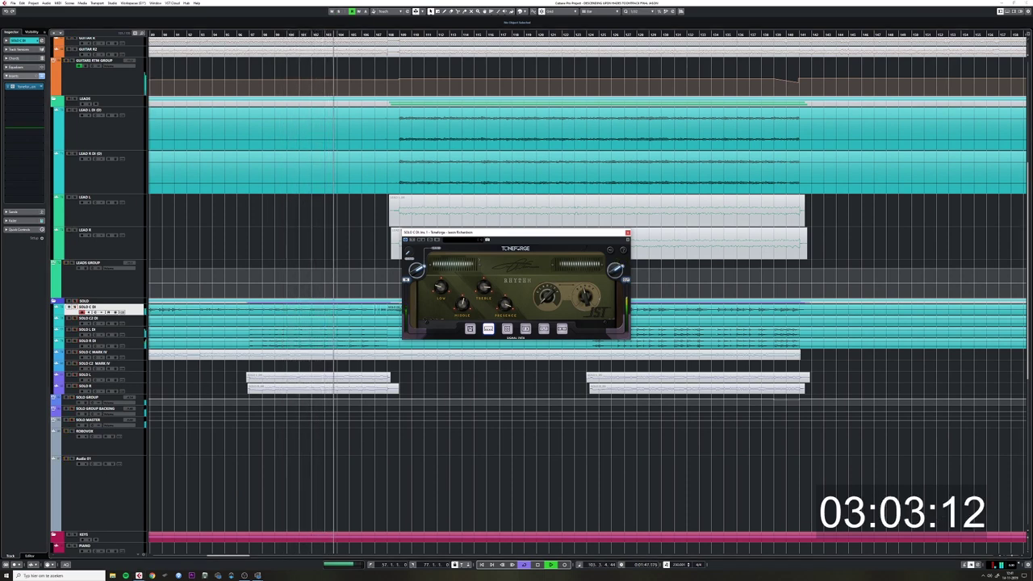
left_click(544, 329)
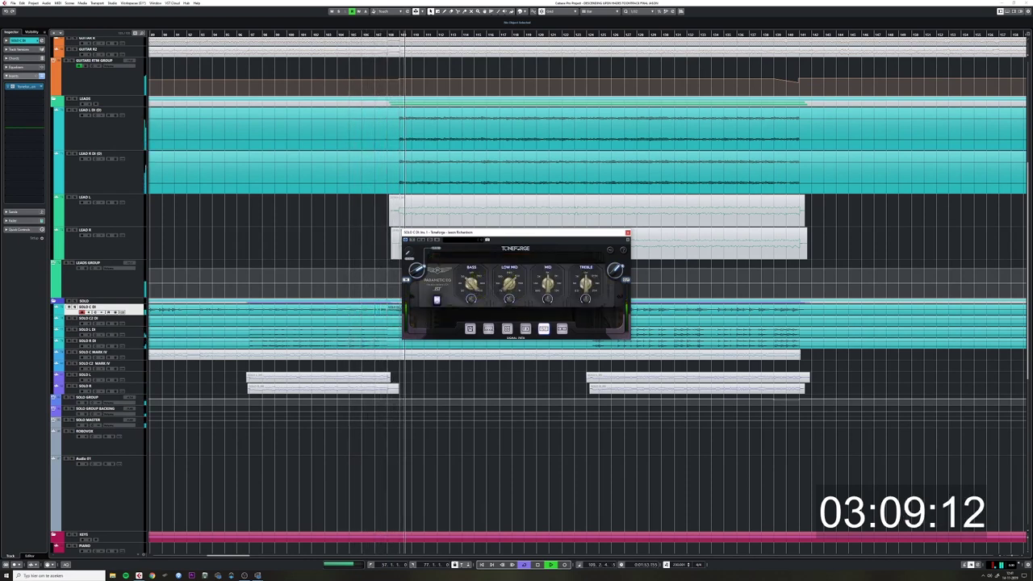
Replay the solo from just before bar 108, then close the Toneforge plugin and stop playback
left_click(386, 34)
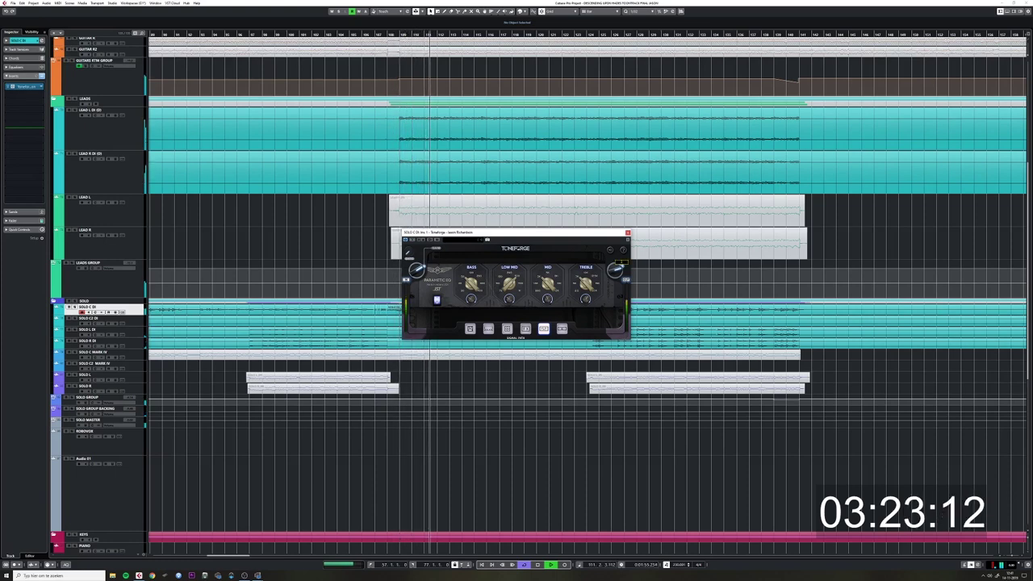
left_click(627, 232)
key("space")
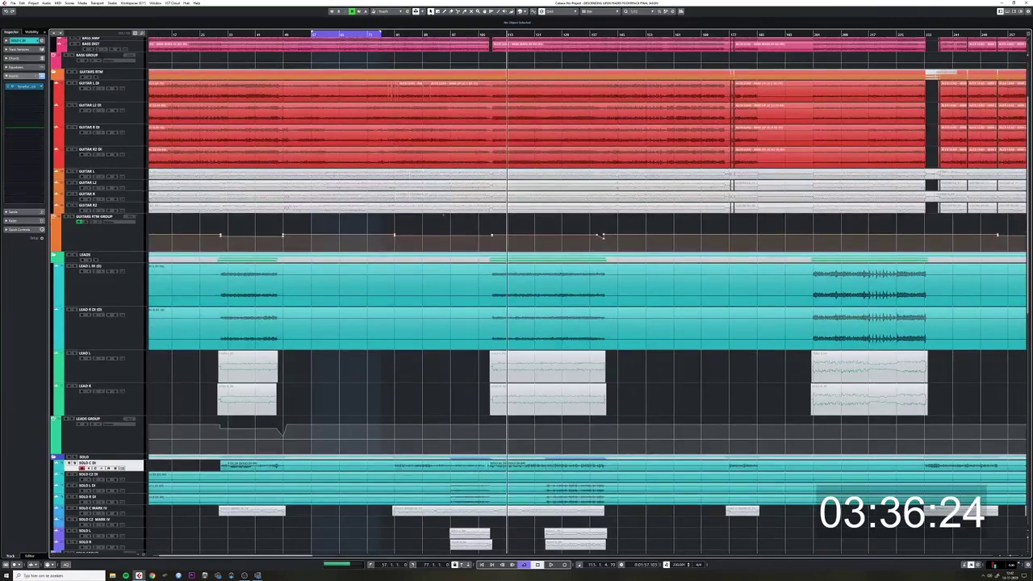
scroll(442, 215, "up", 3)
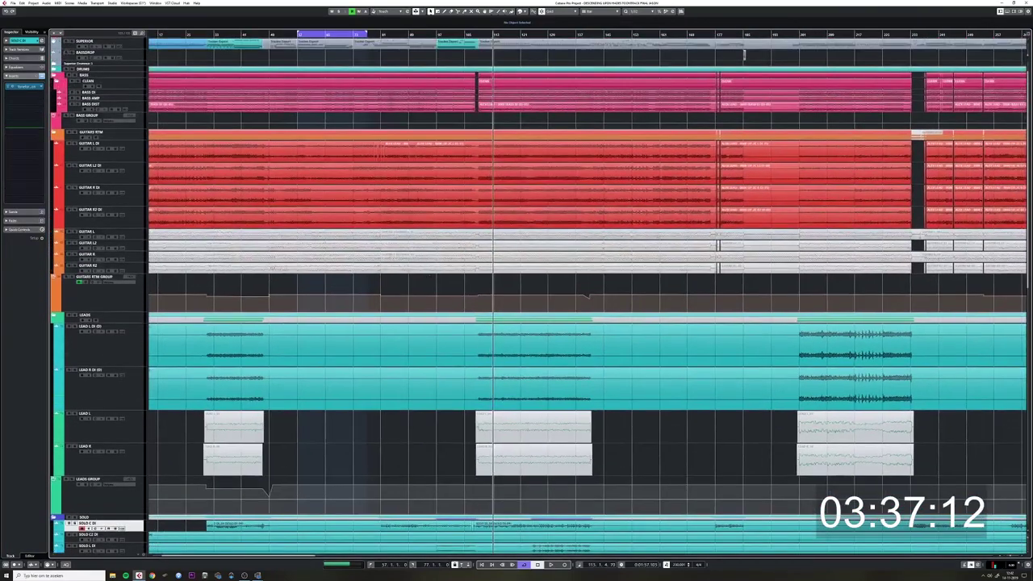
Play the solo section from about bar 81, check the SOLO GROUP track, and open the Toneforge plugin on the SOLO C DI track
scroll(539, 293, "up", 1)
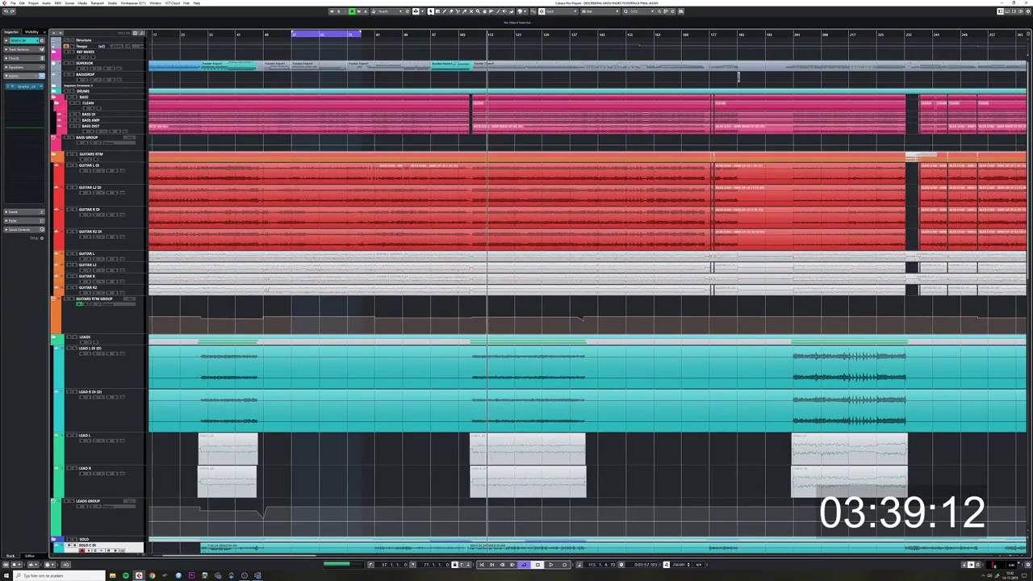
scroll(539, 293, "down", 5)
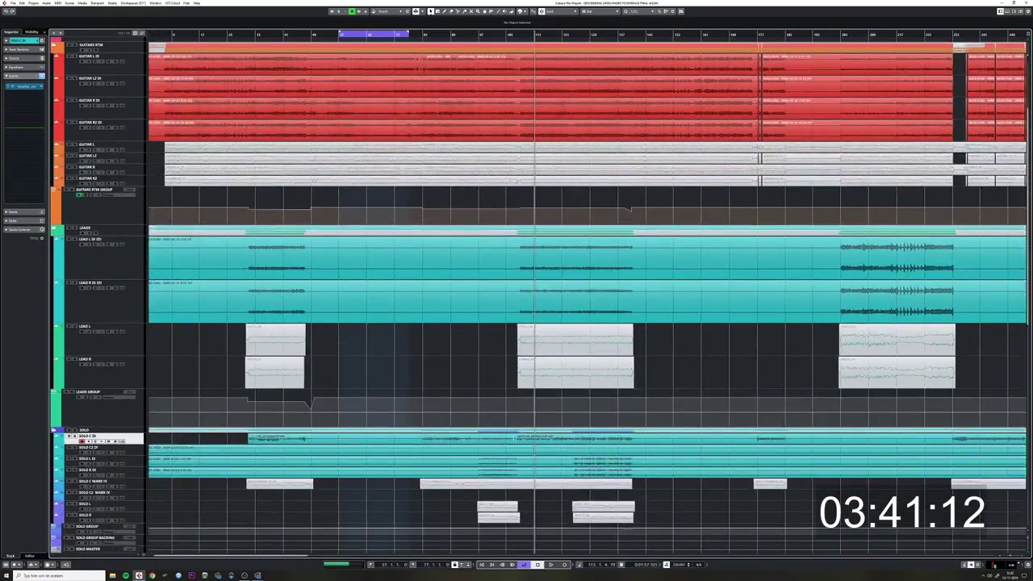
key("space")
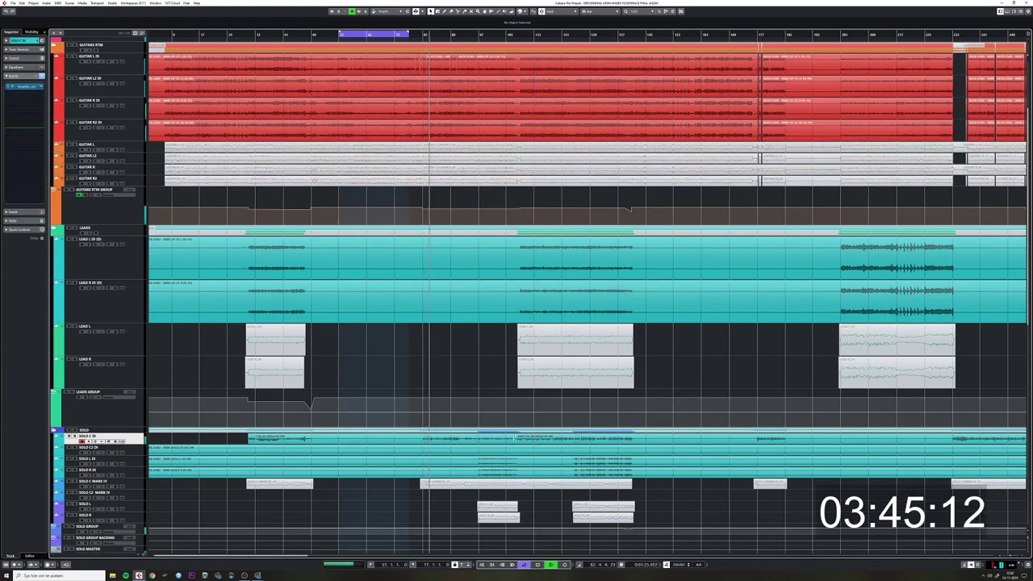
left_click(97, 526)
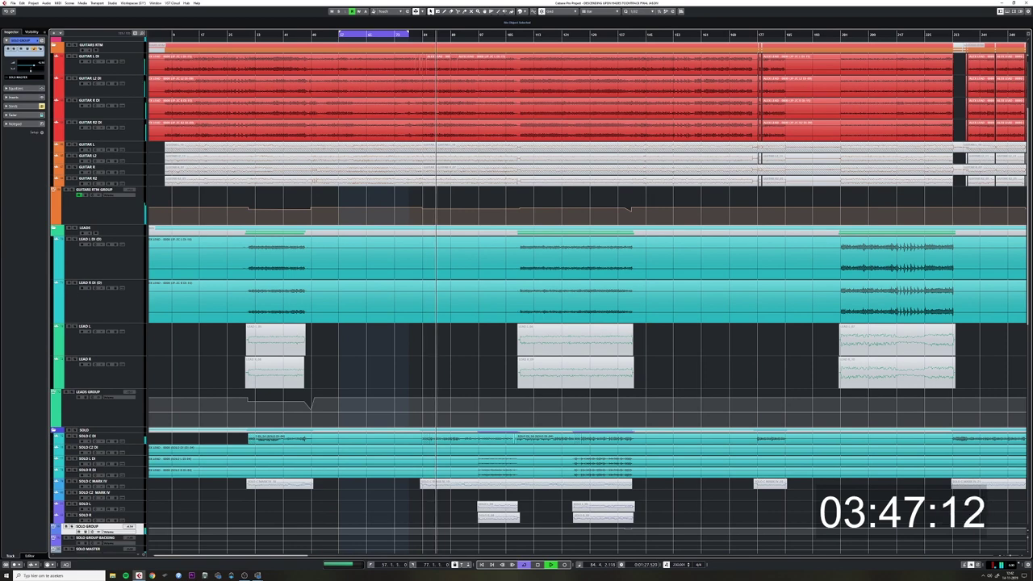
left_click(97, 437)
left_click(25, 86)
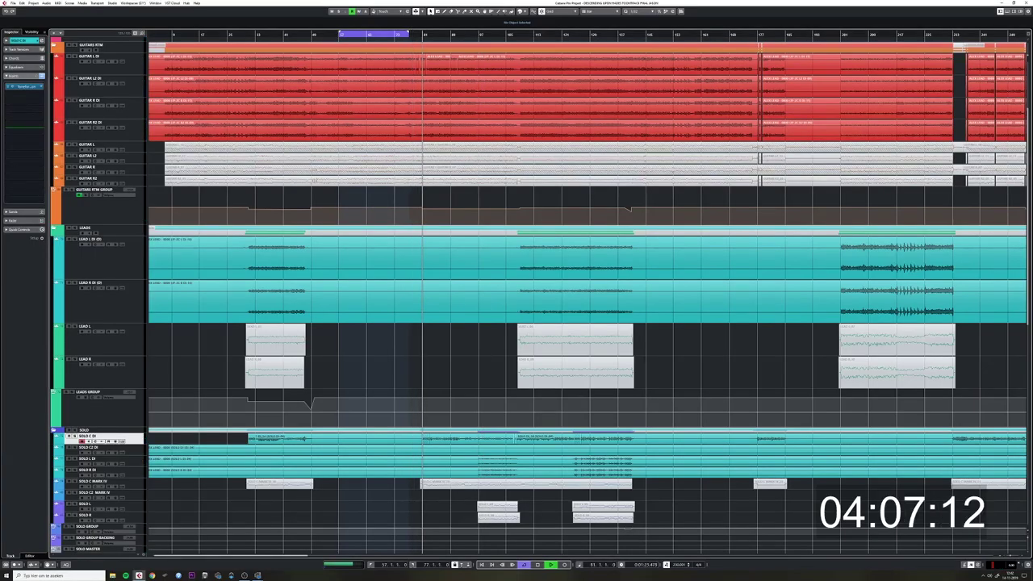
Listen to the solo in the full mix up to the second lead section, then stop playback
scroll(749, 506, "down", 2)
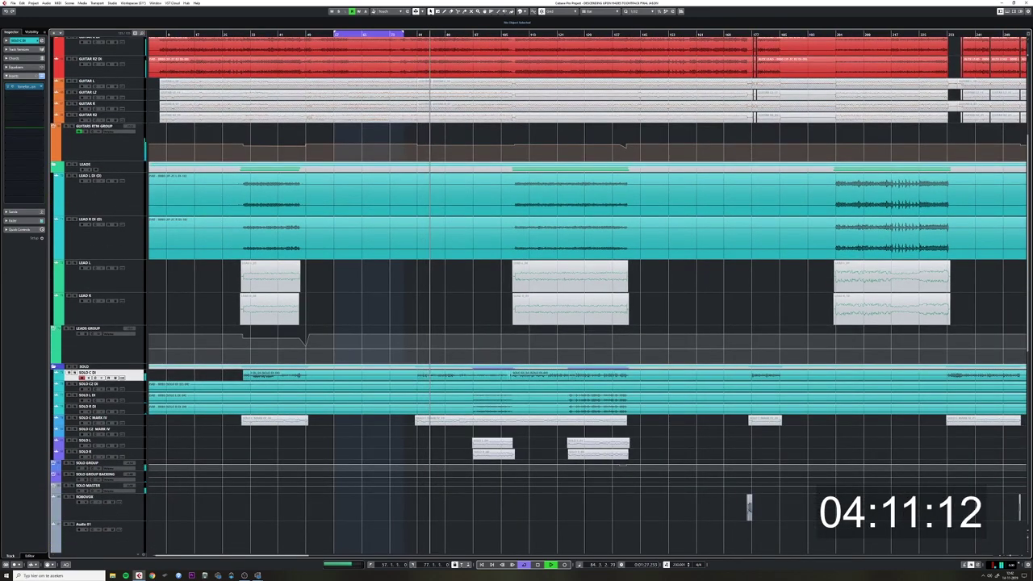
scroll(748, 507, "down", 2)
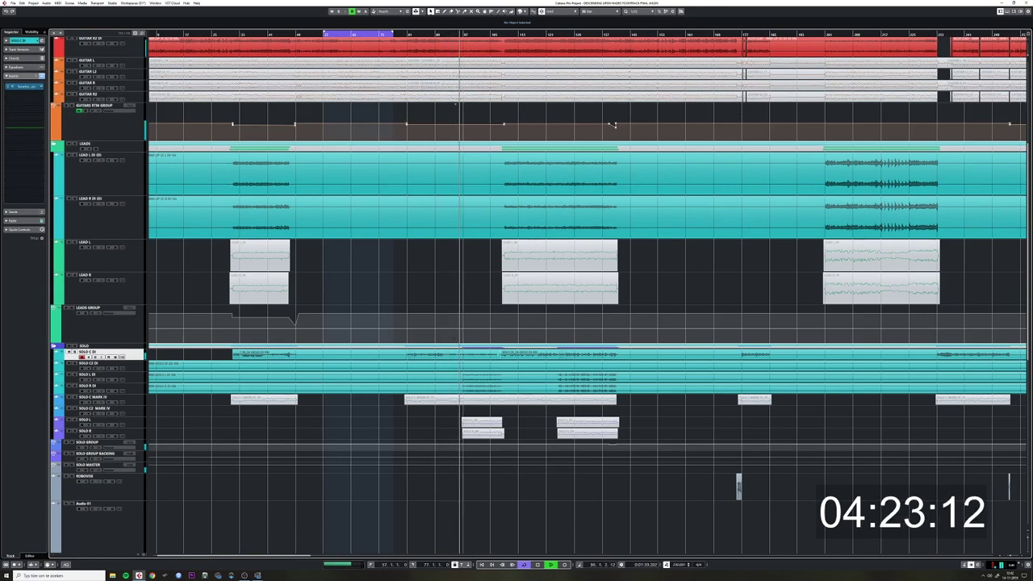
left_click_drag(455, 103, 405, 73)
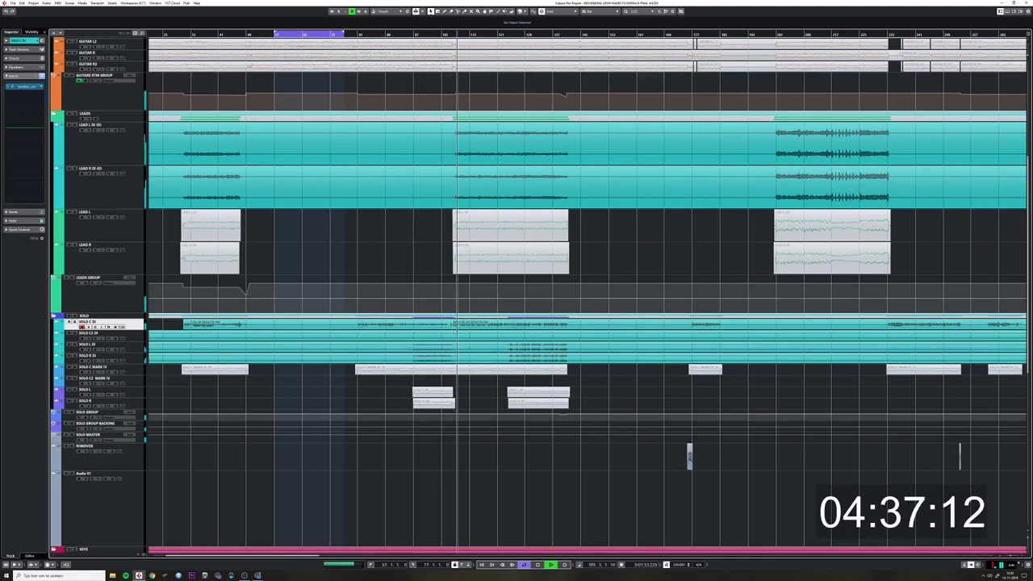
key("space")
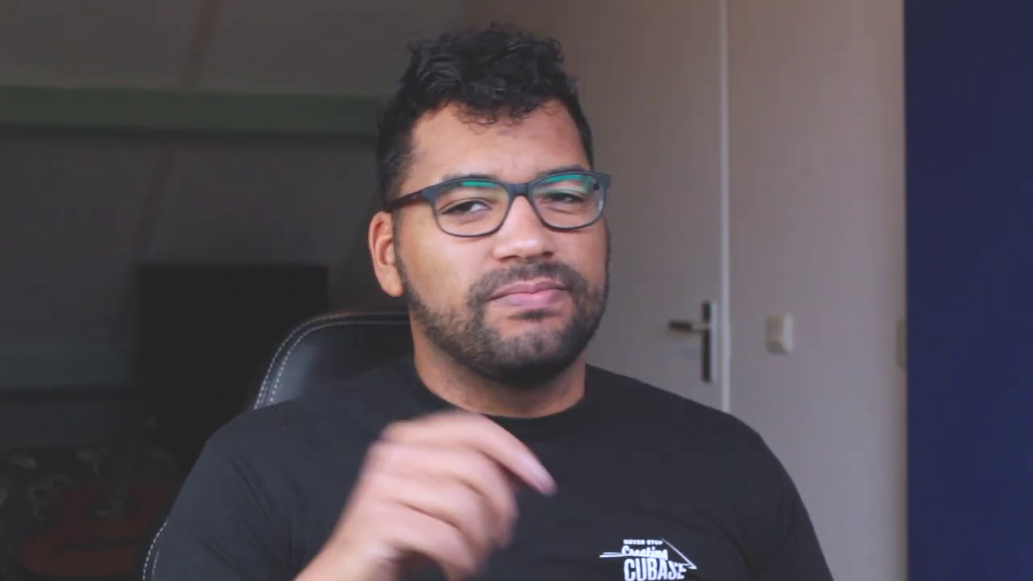